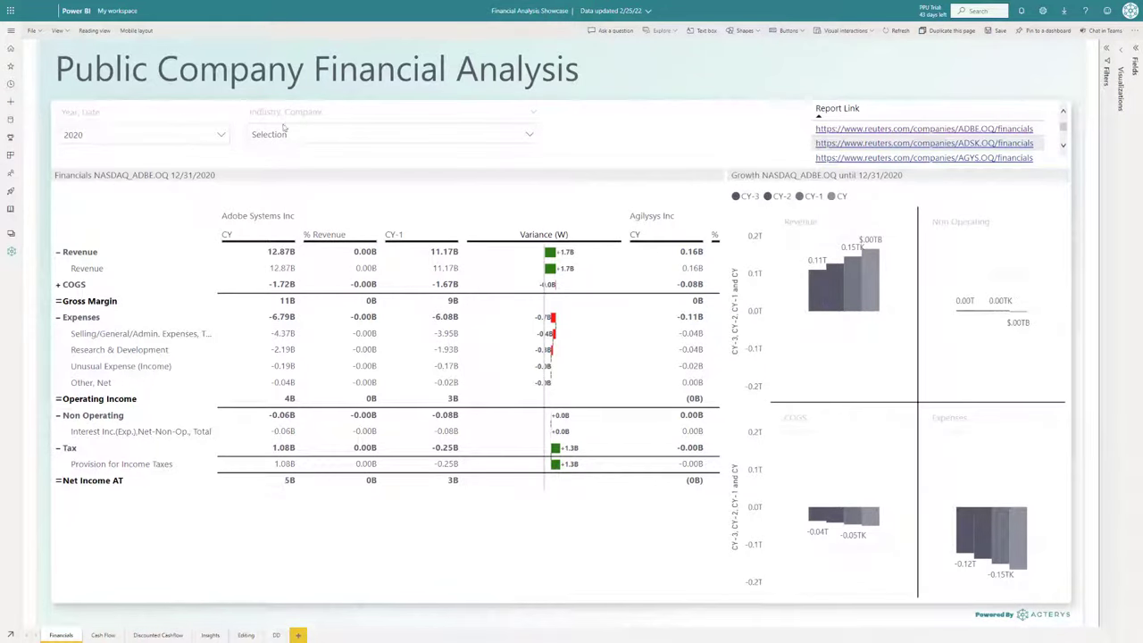
Cycle the Variance column through delta, percentage and value views, then bring up its options menu
{"action": "left_click", "coordinate": [530, 134]}
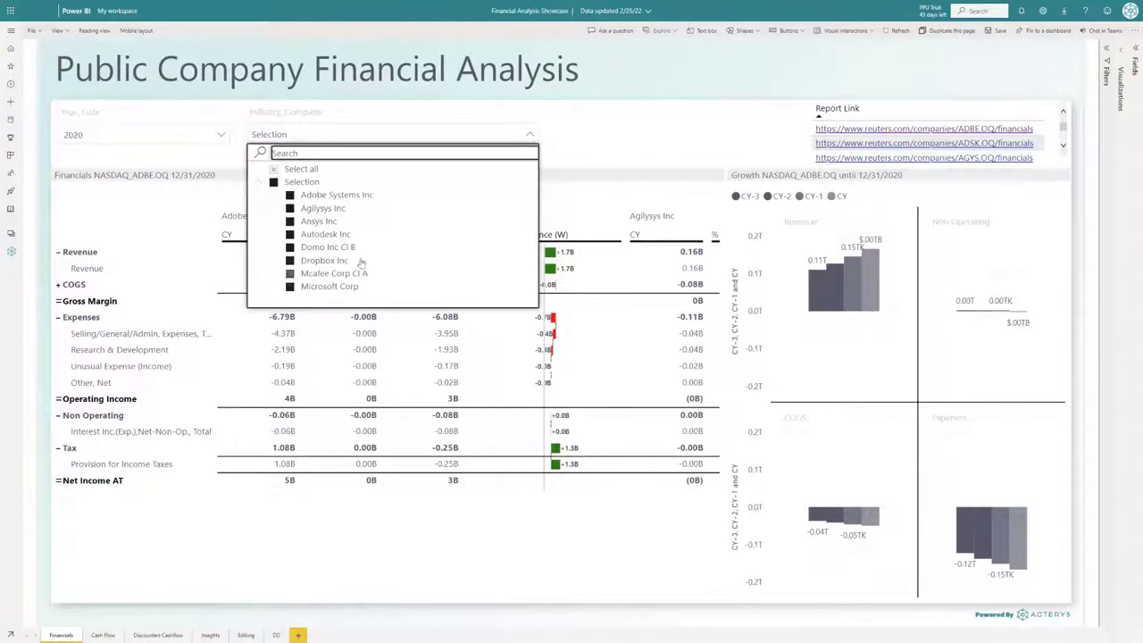
{"action": "left_click", "coordinate": [530, 134]}
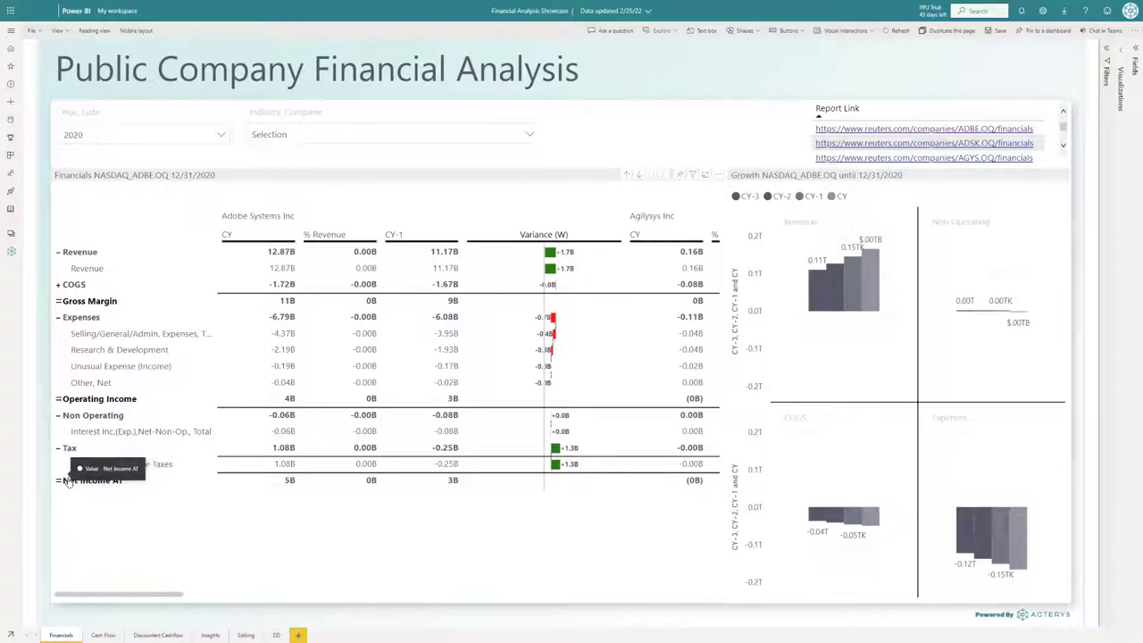
{"action": "left_click", "coordinate": [548, 236]}
{"action": "left_click", "coordinate": [546, 237]}
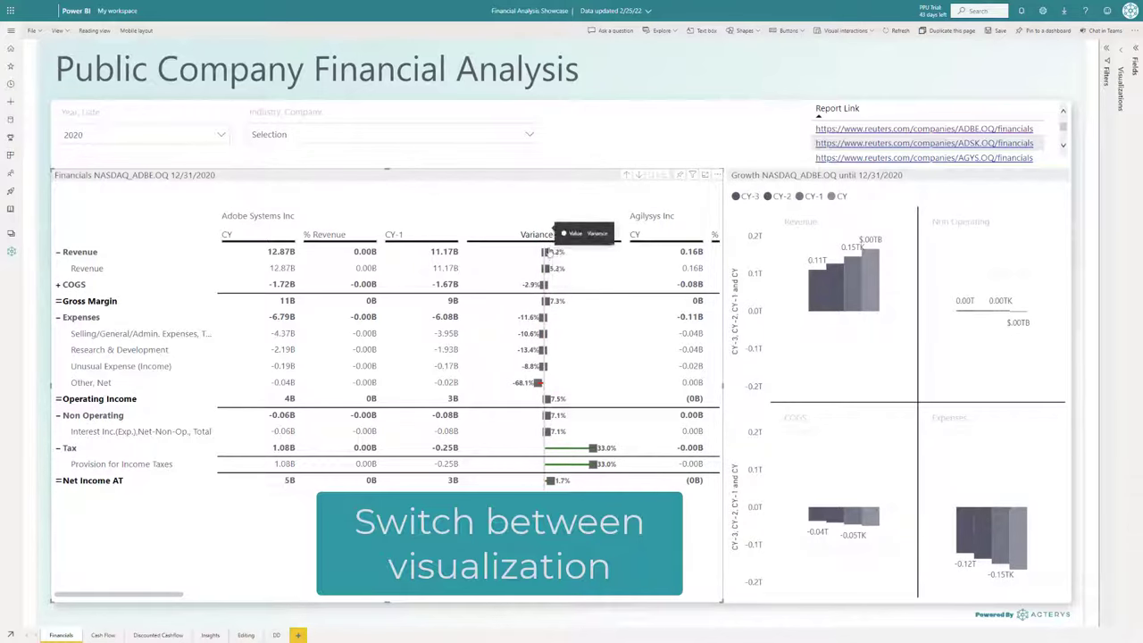
{"action": "left_click", "coordinate": [547, 236]}
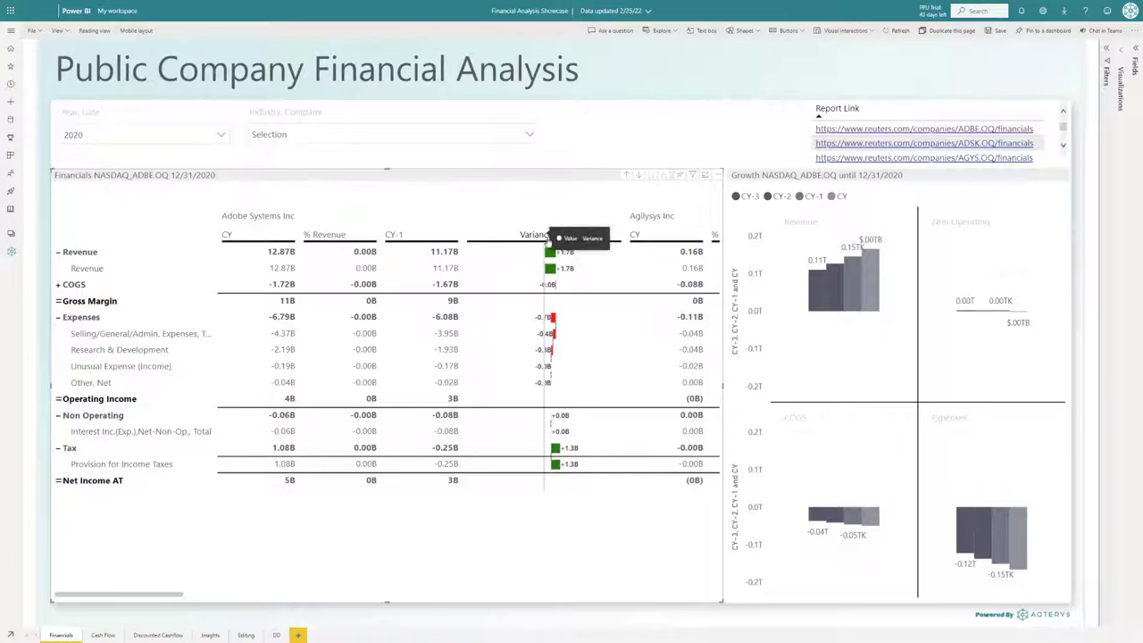
{"action": "left_click", "coordinate": [560, 239]}
Change the variance Target Index from 3 to 4 and apply it
{"action": "left_click", "coordinate": [561, 253]}
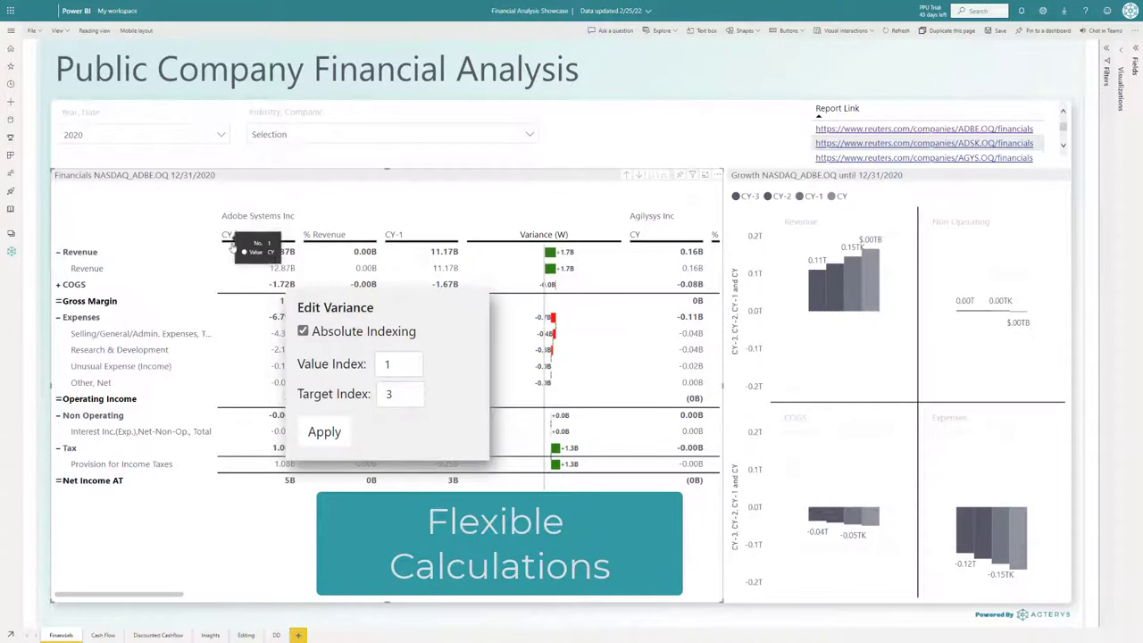
{"action": "mouse_move", "coordinate": [231, 217]}
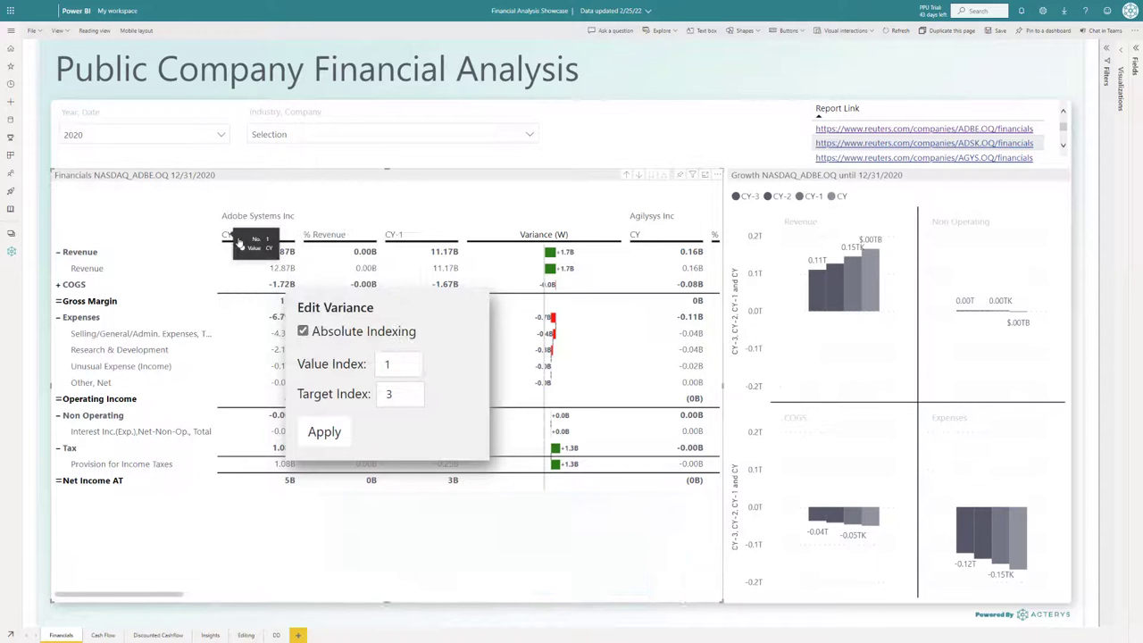
{"action": "double_click", "coordinate": [391, 394]}
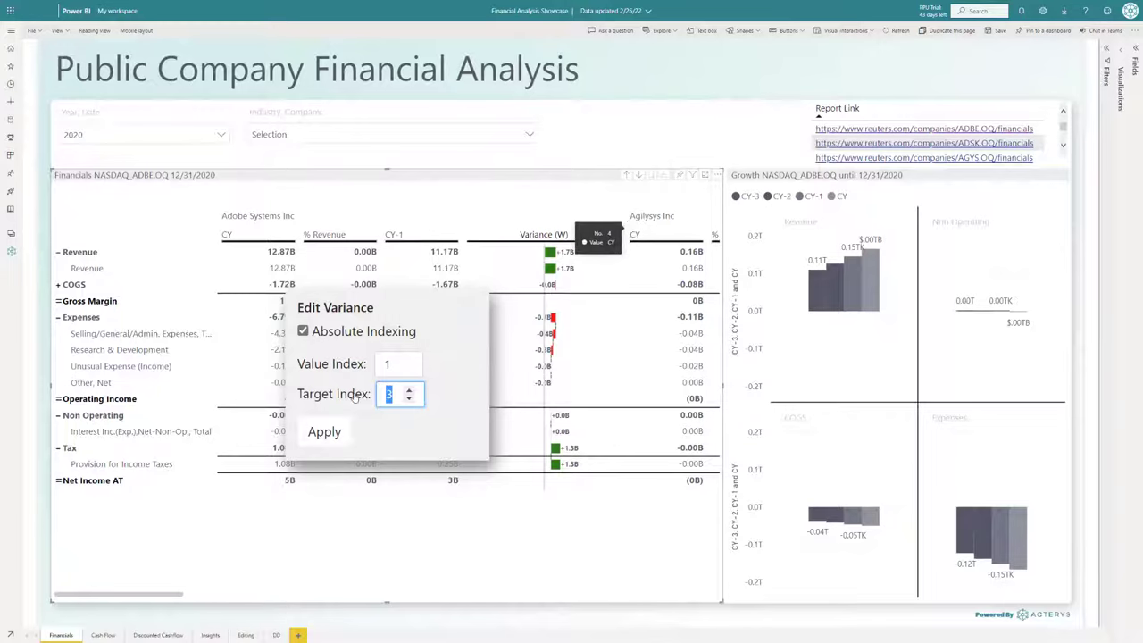
{"action": "type", "text": "4"}
{"action": "left_click", "coordinate": [325, 434]}
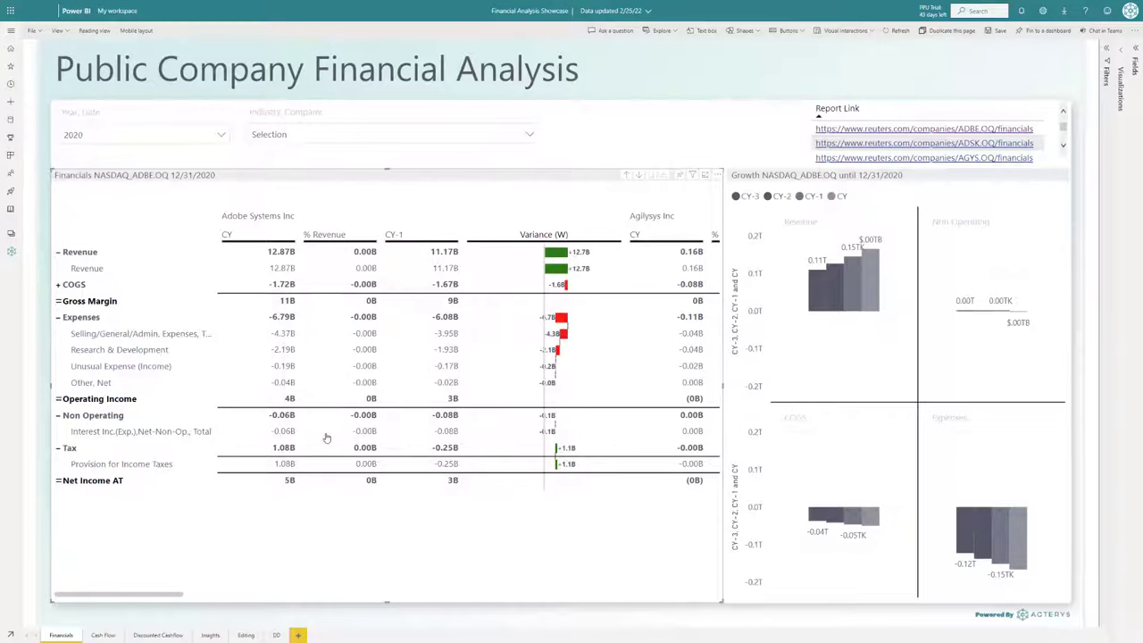
{"action": "mouse_move", "coordinate": [558, 256]}
{"action": "left_click", "coordinate": [551, 235]}
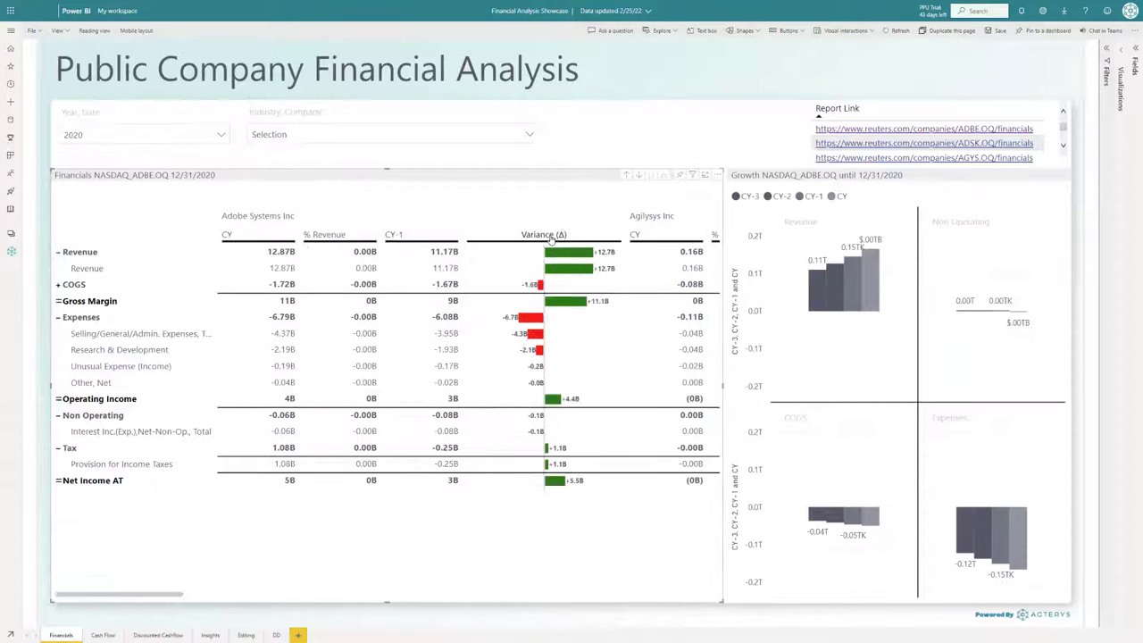
{"action": "left_click", "coordinate": [551, 235]}
{"action": "left_click", "coordinate": [551, 235]}
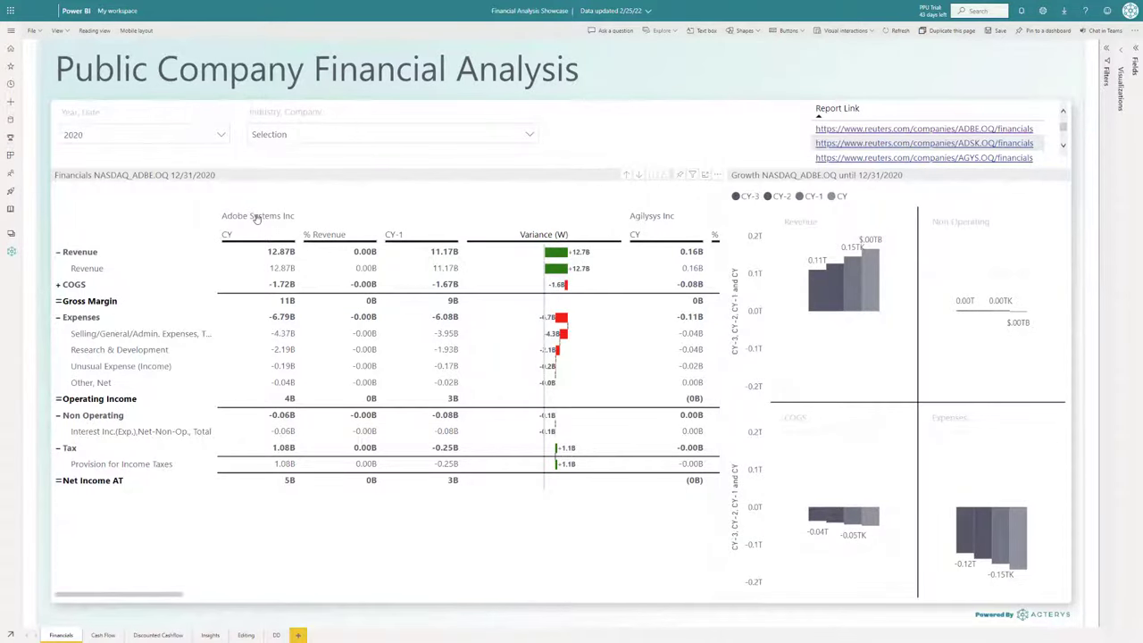
{"action": "mouse_move", "coordinate": [252, 240]}
{"action": "mouse_move", "coordinate": [286, 338]}
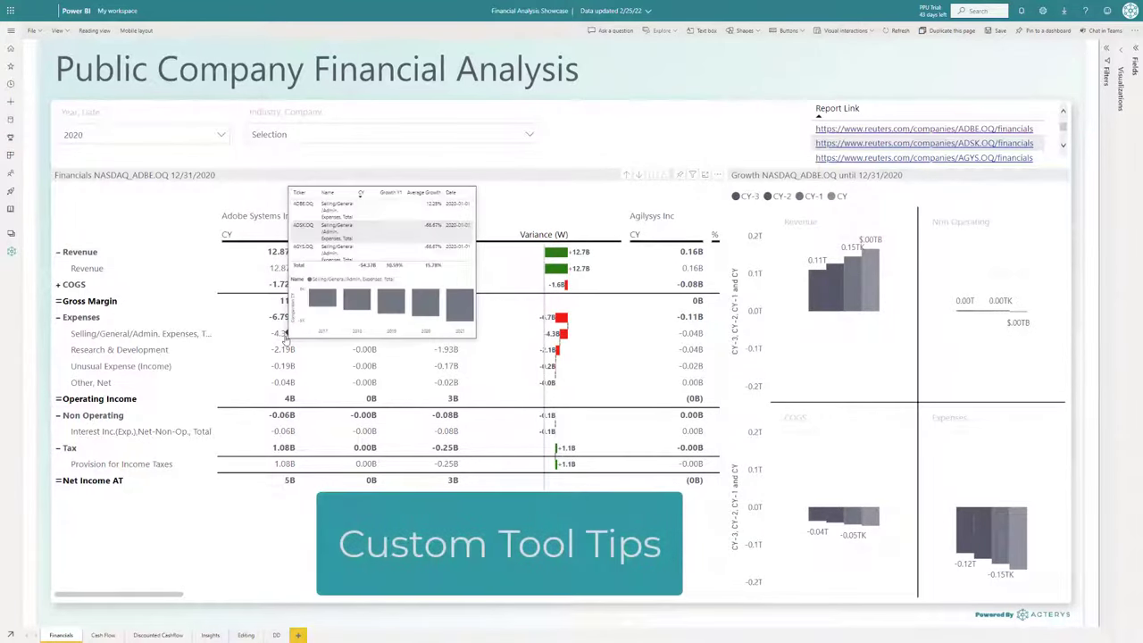
{"action": "mouse_move", "coordinate": [282, 259]}
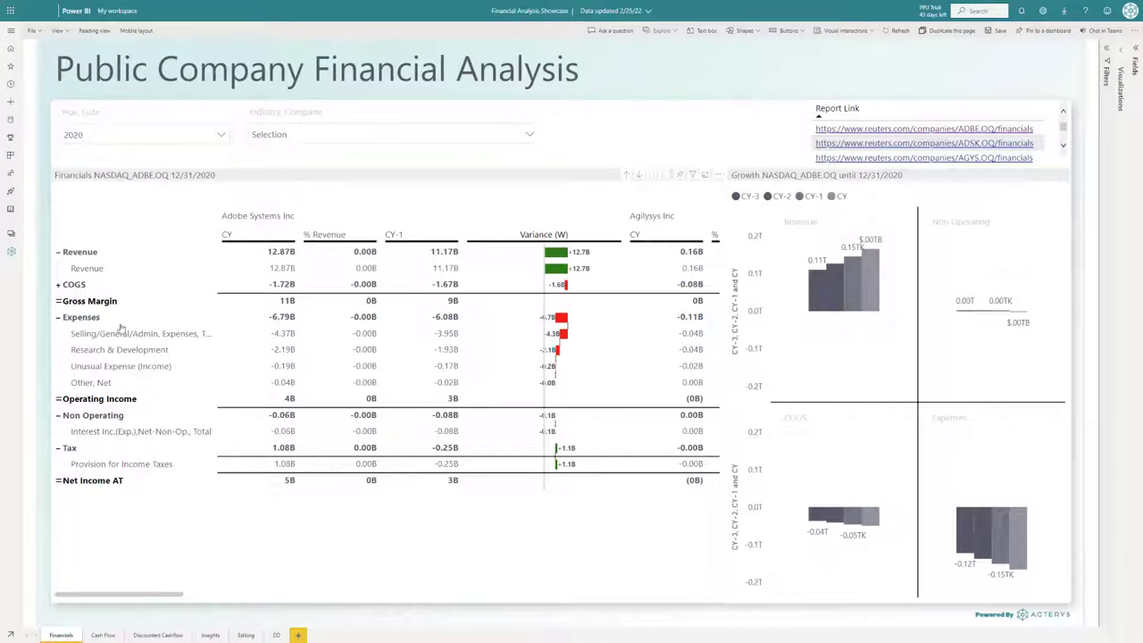
Edit the financials table and bring up the Gross Margin row's [Revenue] - [COGS] definition
{"action": "left_click", "coordinate": [720, 177]}
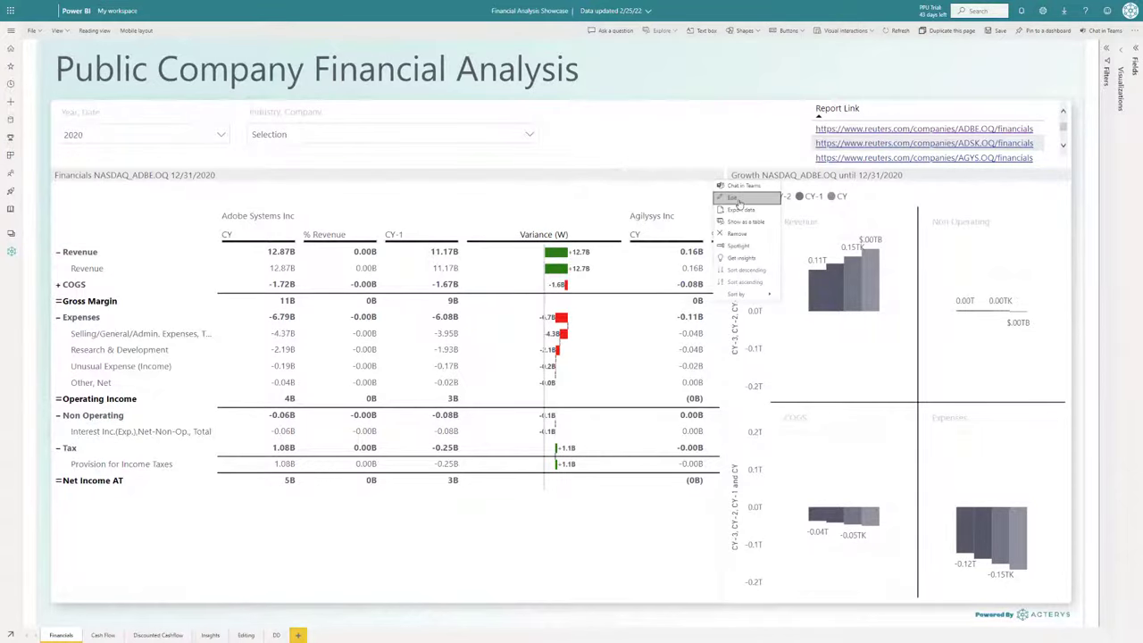
{"action": "left_click", "coordinate": [743, 195]}
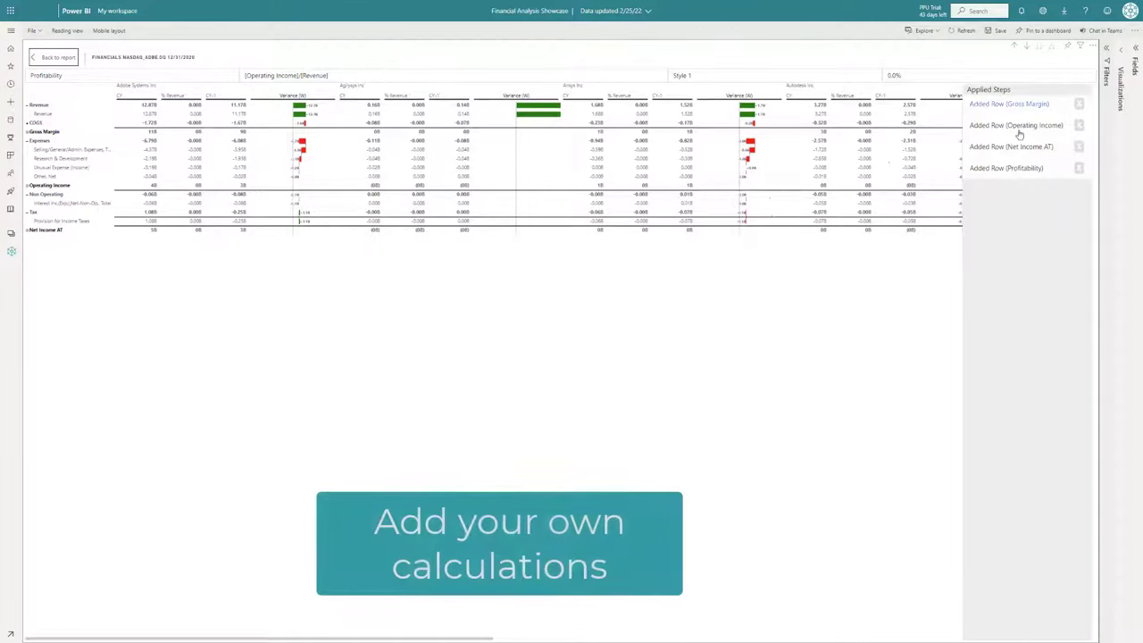
{"action": "left_click", "coordinate": [1025, 104]}
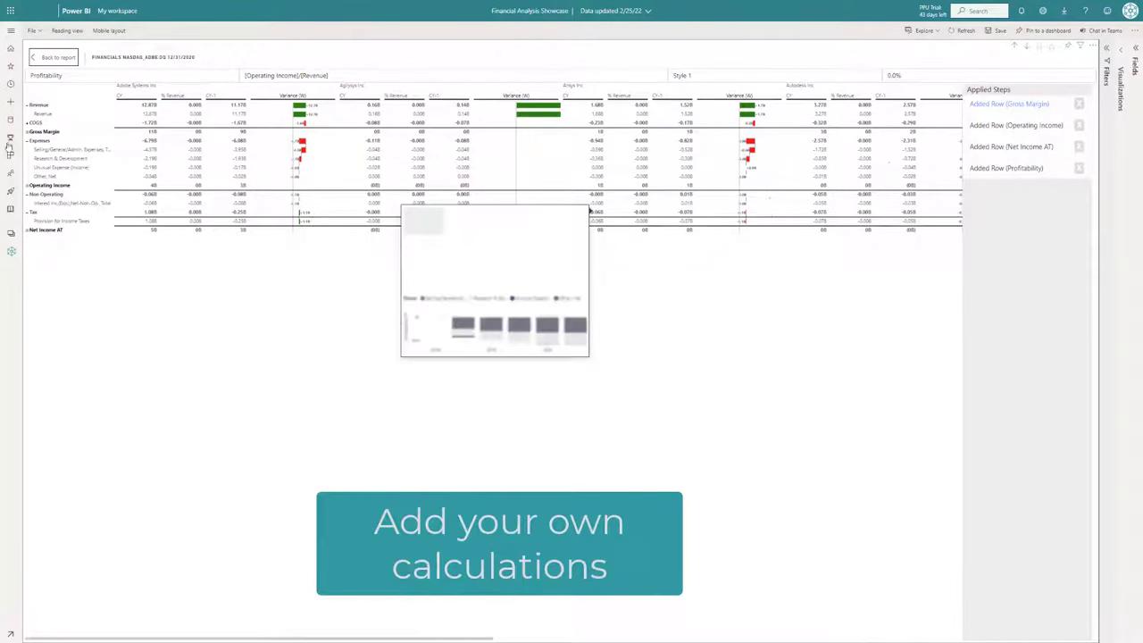
{"action": "left_click", "coordinate": [272, 76]}
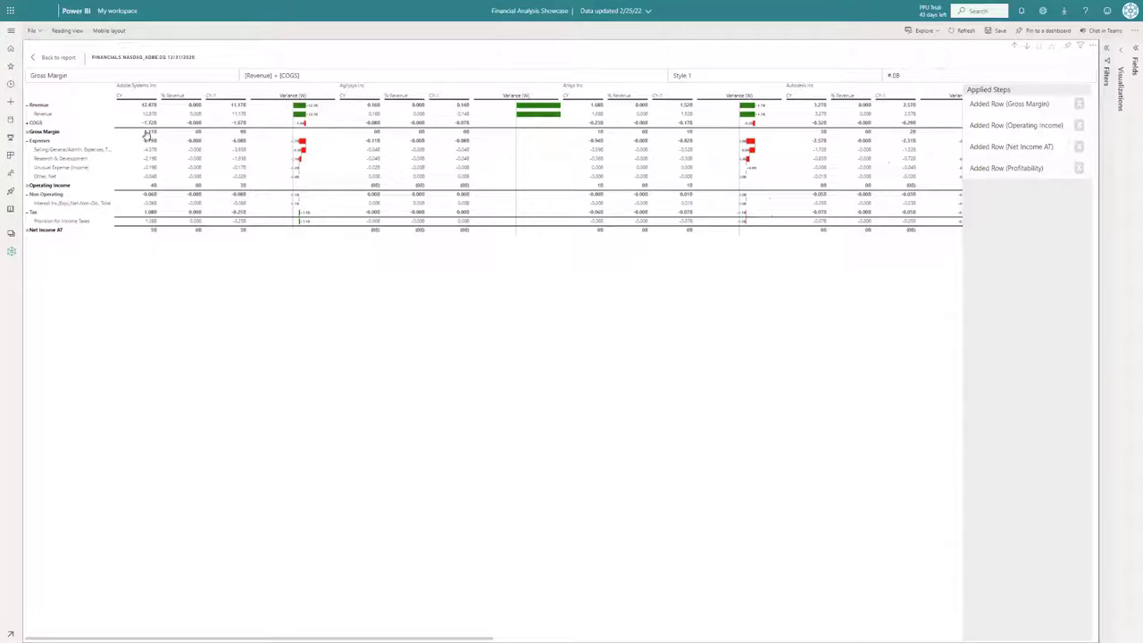
{"action": "right_click", "coordinate": [50, 134]}
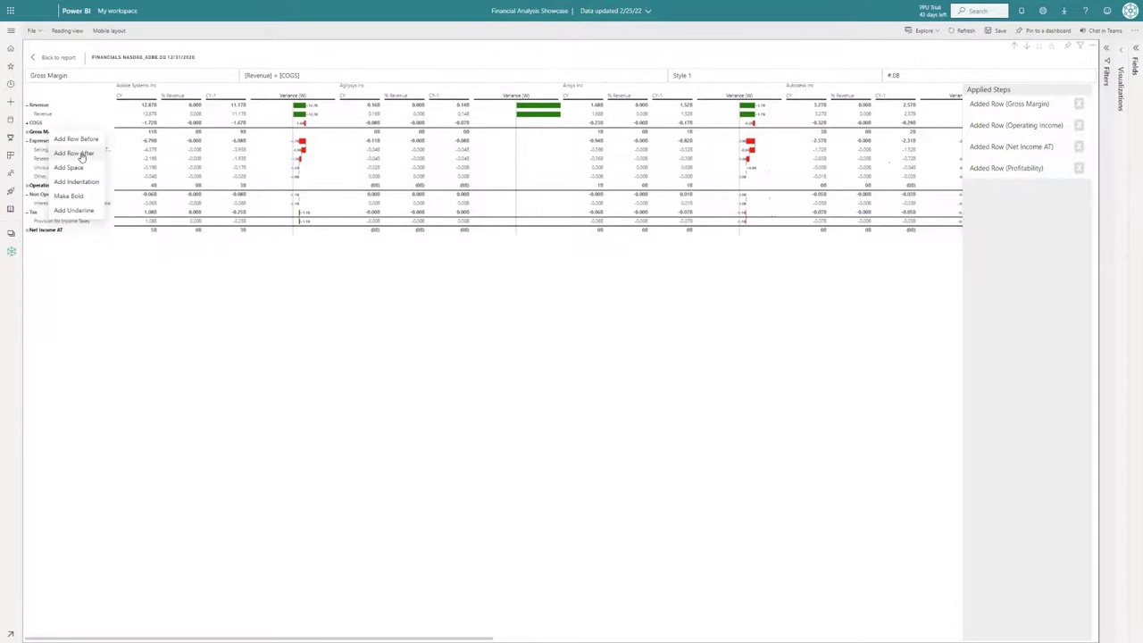
Insert a 'GM %' row after Gross Margin with the formula [Gross Margin]/[Revenue]
{"action": "left_click", "coordinate": [81, 154]}
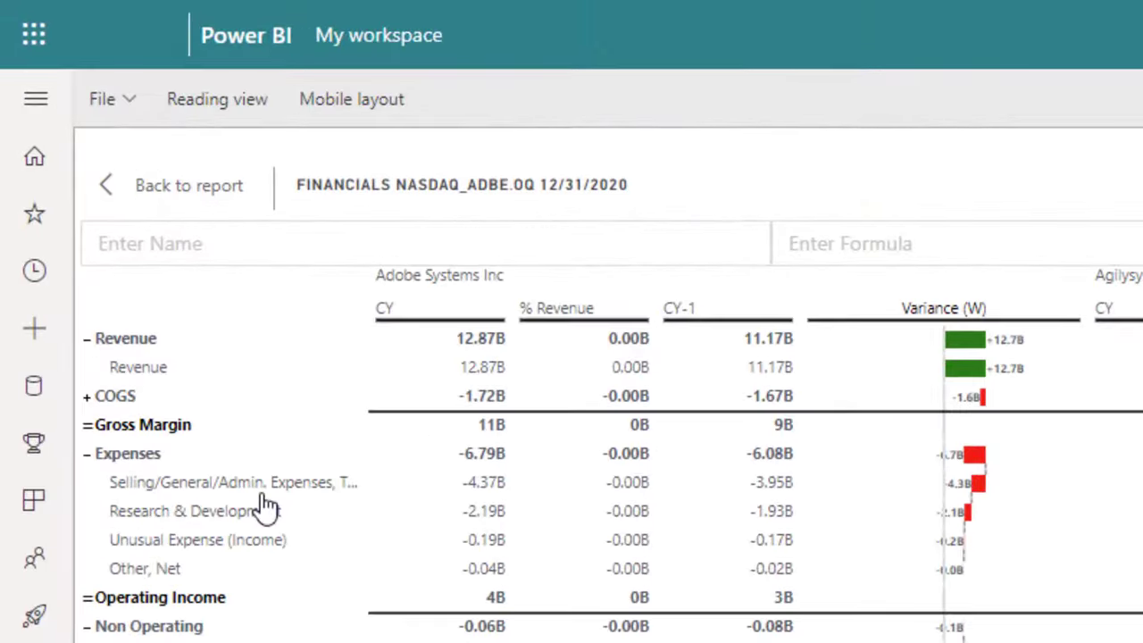
{"action": "left_click", "coordinate": [423, 228]}
{"action": "type", "text": "GM %"}
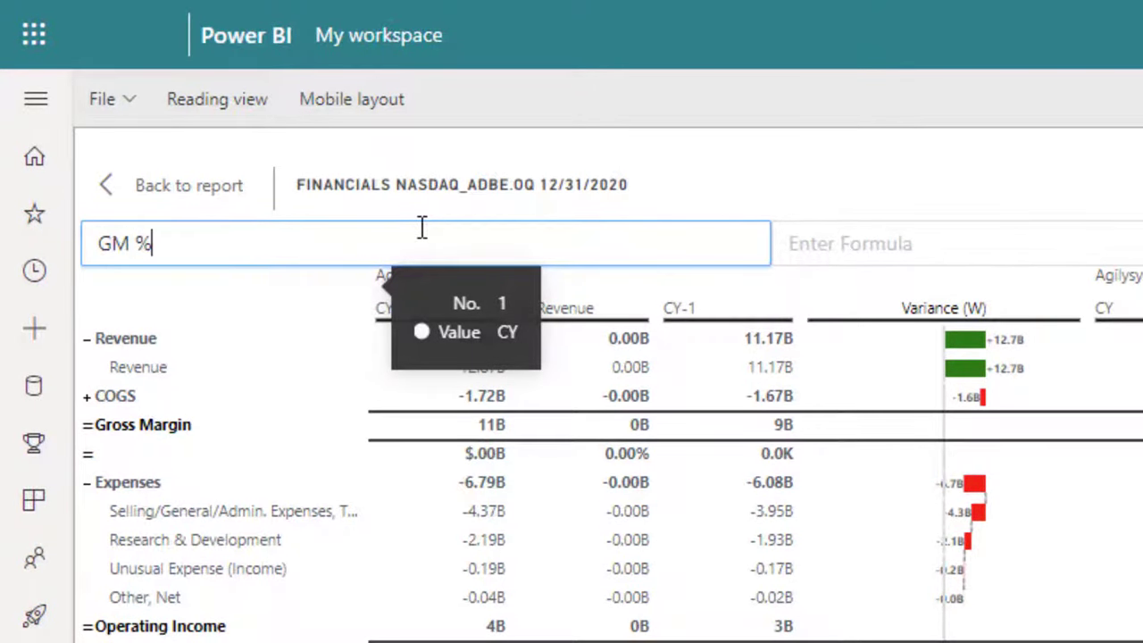
{"action": "left_click", "coordinate": [932, 235]}
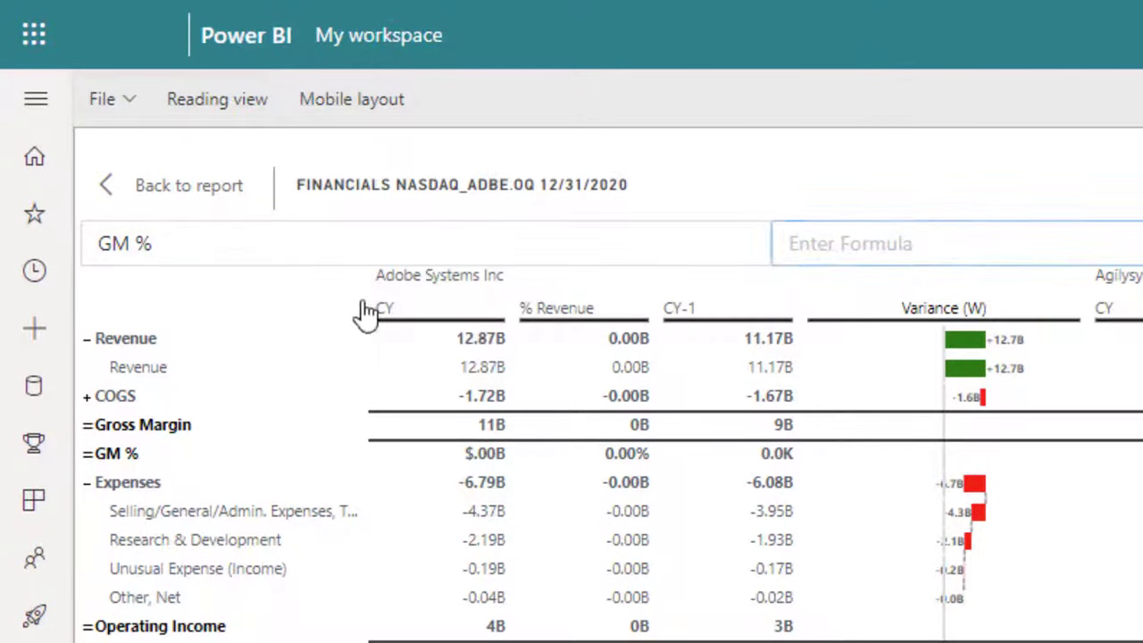
{"action": "scroll", "coordinate": [158, 441], "scroll_direction": "right", "scroll_amount": 5}
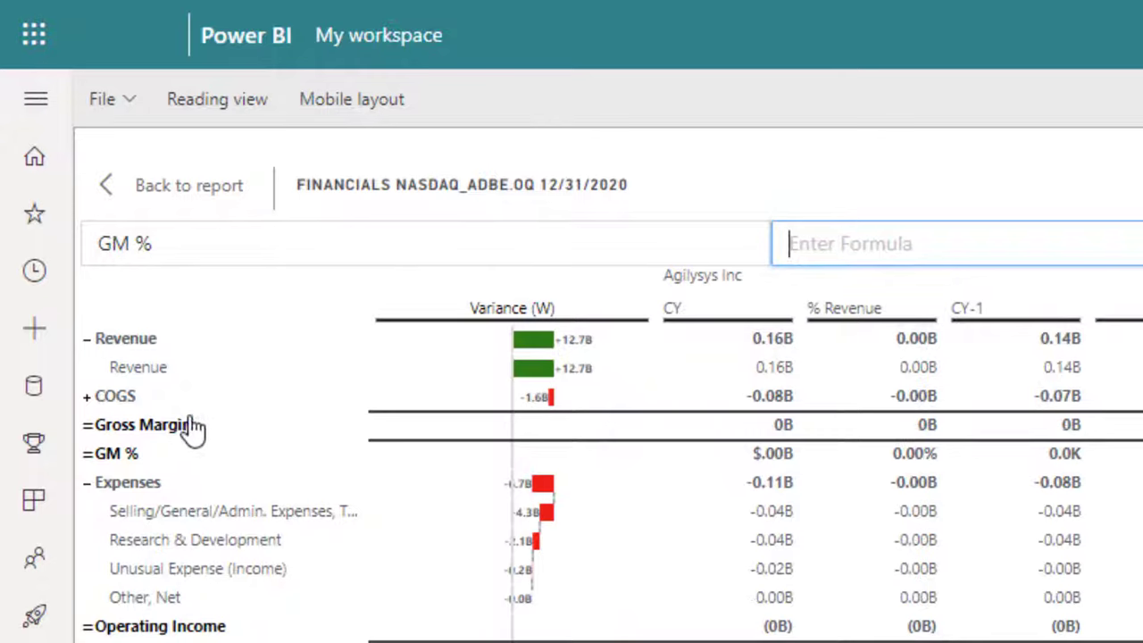
{"action": "left_click", "coordinate": [186, 427]}
{"action": "type", "text": "/"}
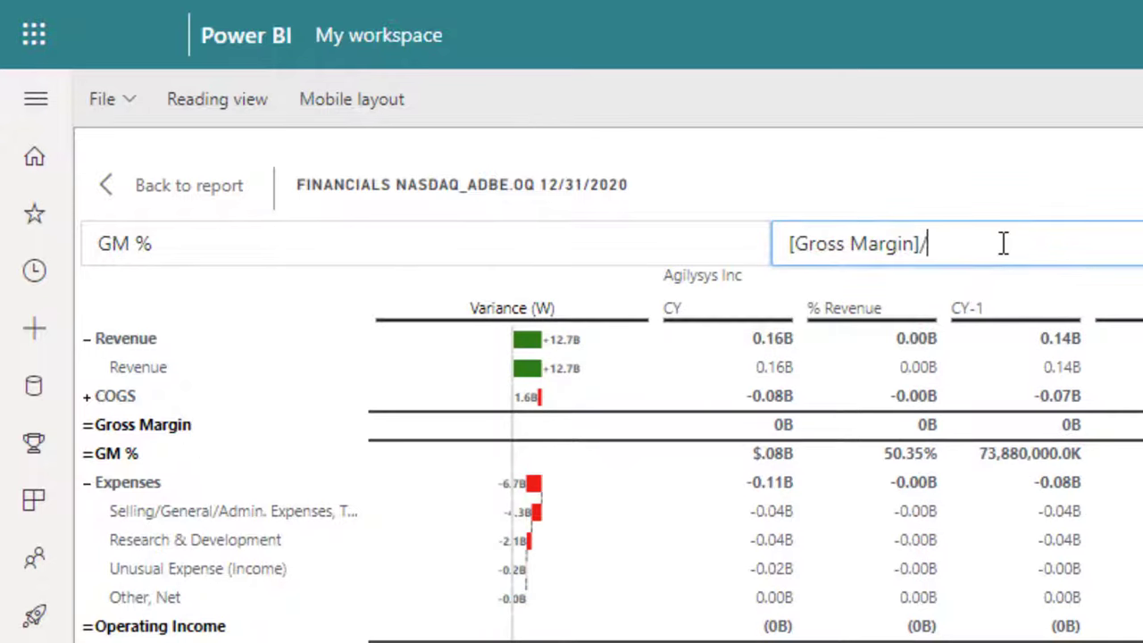
{"action": "left_click", "coordinate": [126, 339]}
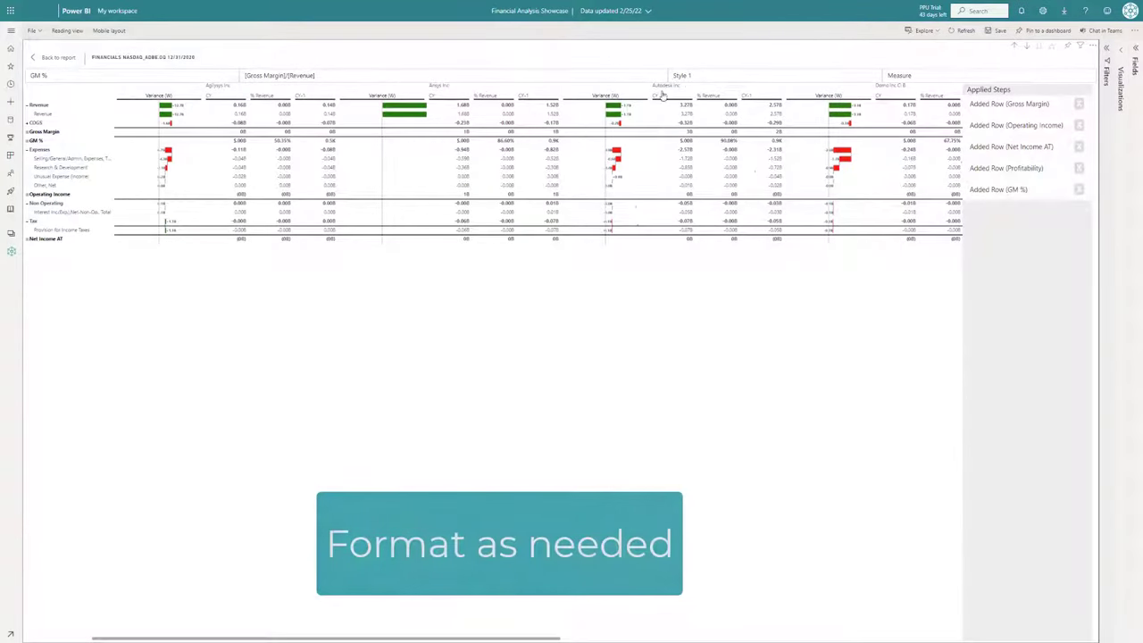
Format the GM % row with the 0.00 % number format
{"action": "left_click", "coordinate": [923, 77]}
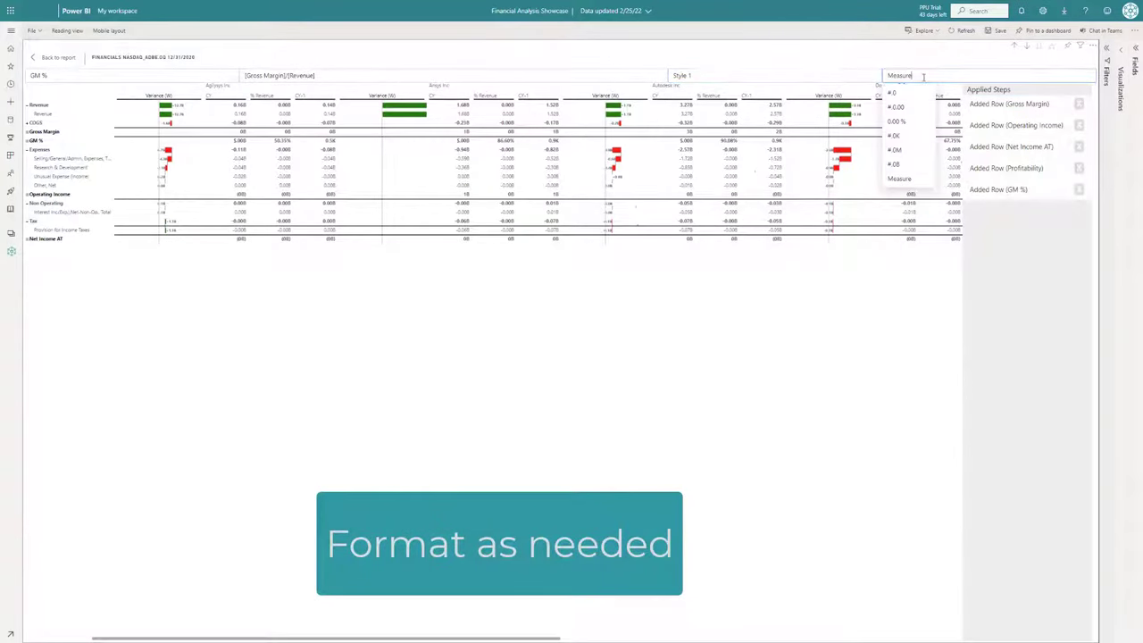
{"action": "left_click", "coordinate": [902, 122]}
{"action": "left_click", "coordinate": [901, 78]}
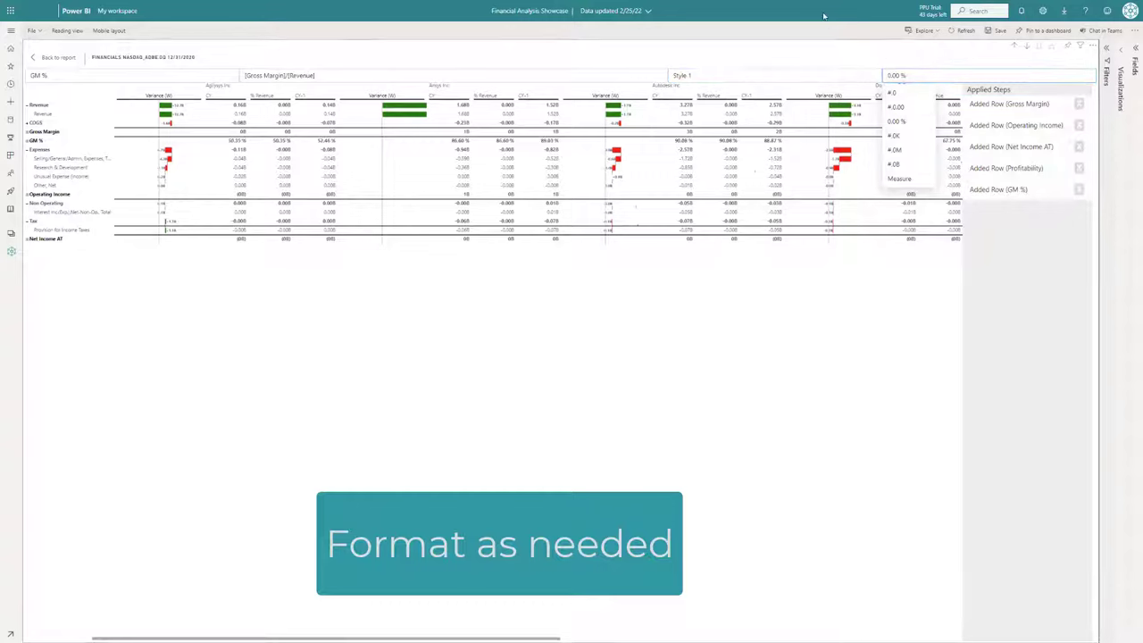
{"action": "type", "text": "0"}
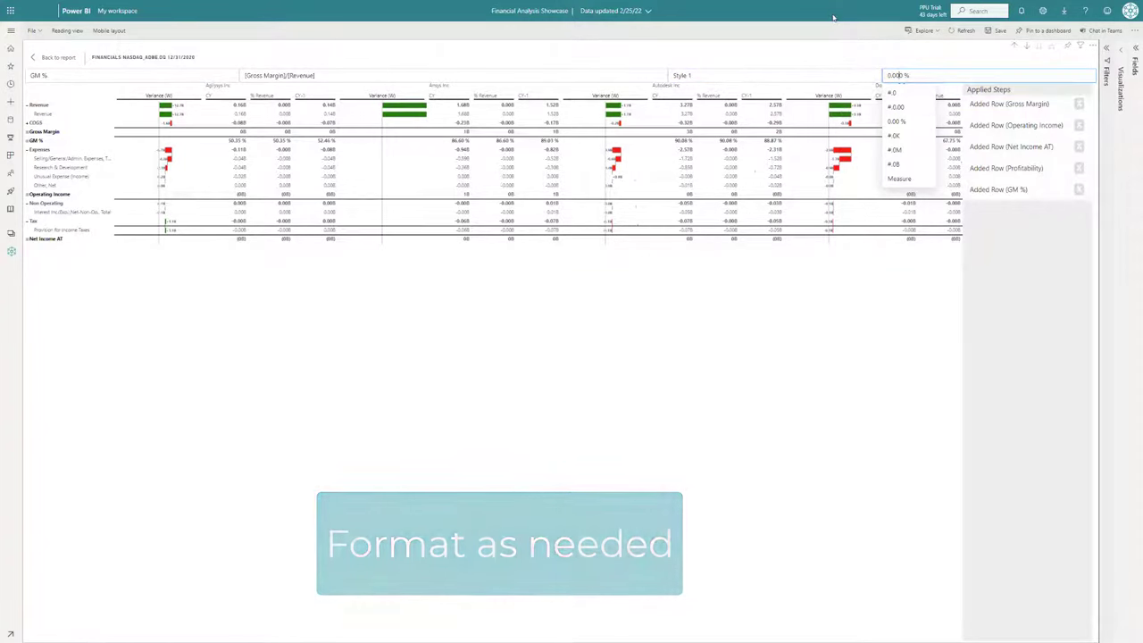
{"action": "key", "text": "BackSpace"}
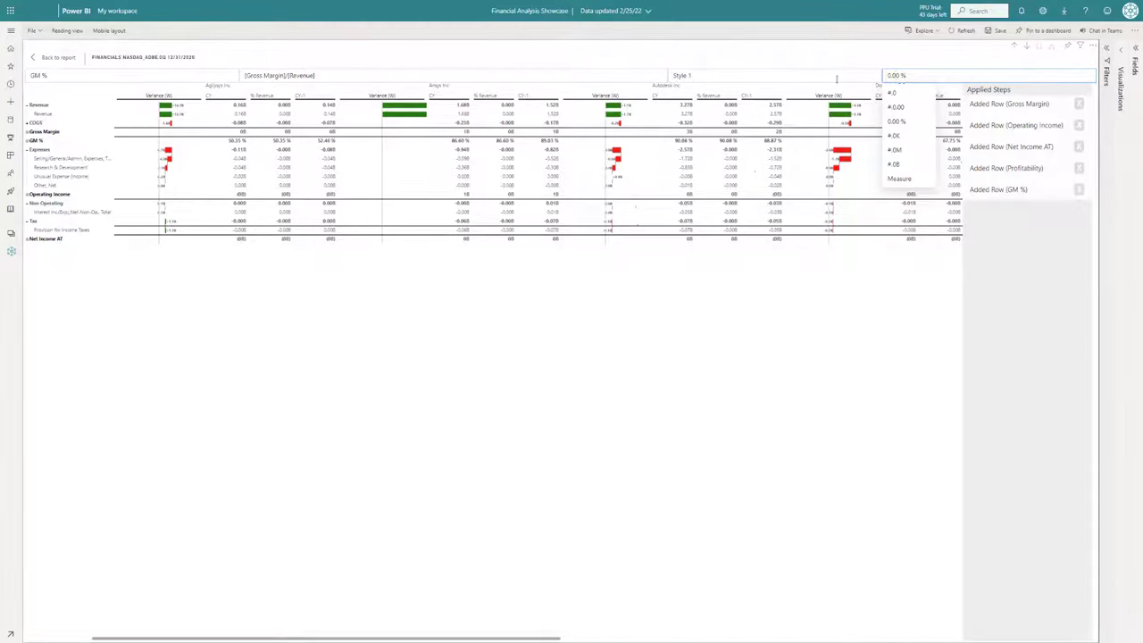
{"action": "left_click", "coordinate": [857, 69]}
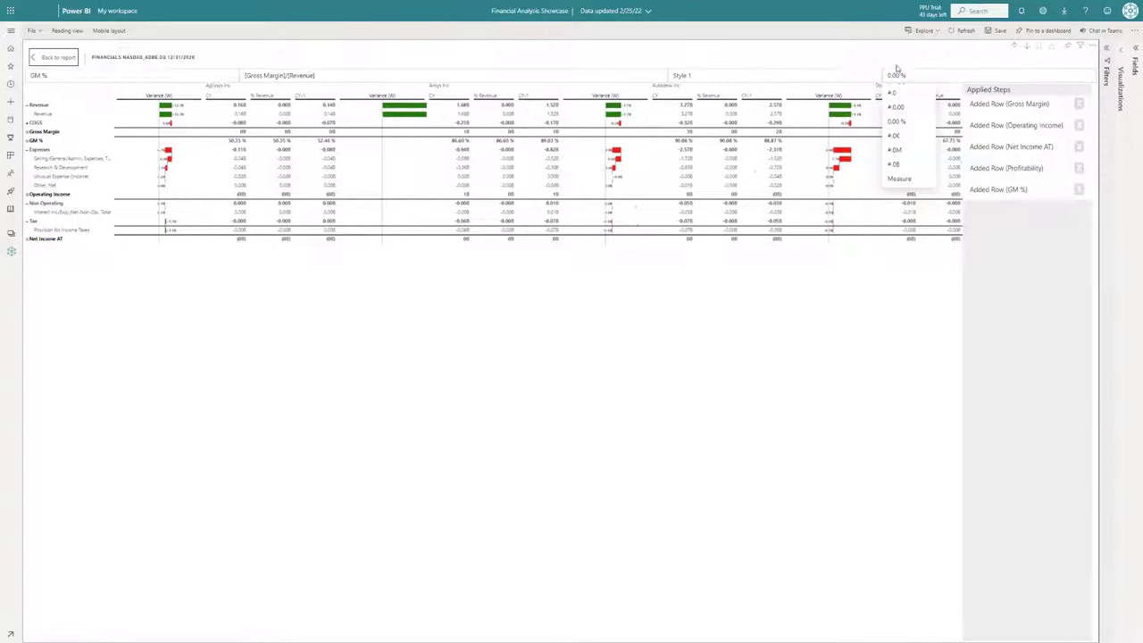
Return to the report view and cross-filter the page to Adobe Systems Inc
{"action": "left_click", "coordinate": [55, 57]}
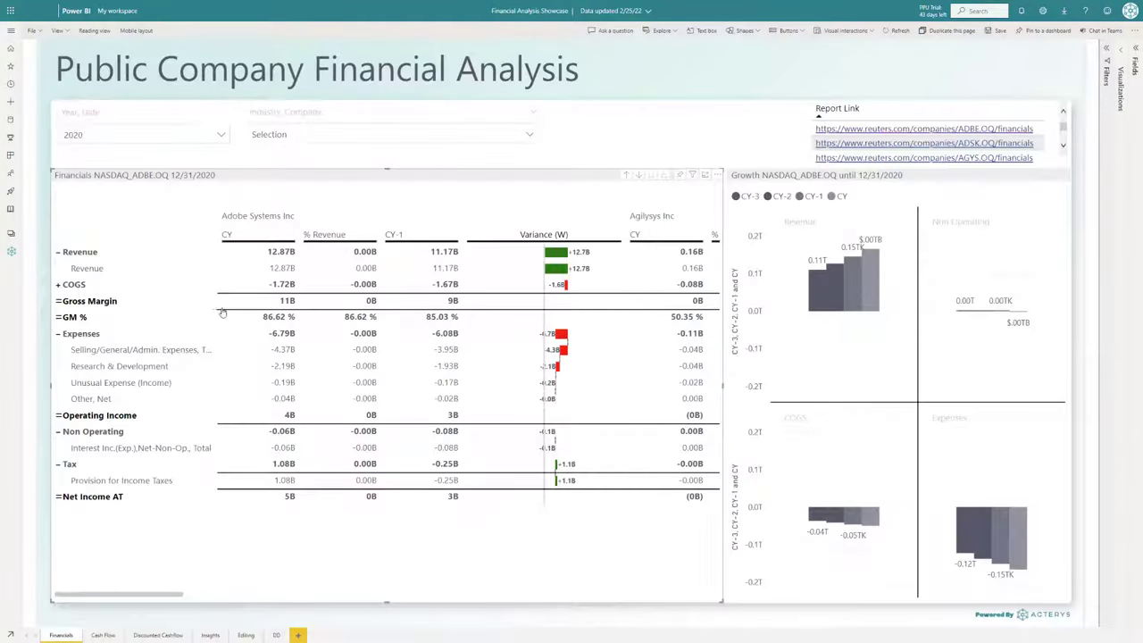
{"action": "mouse_move", "coordinate": [366, 327]}
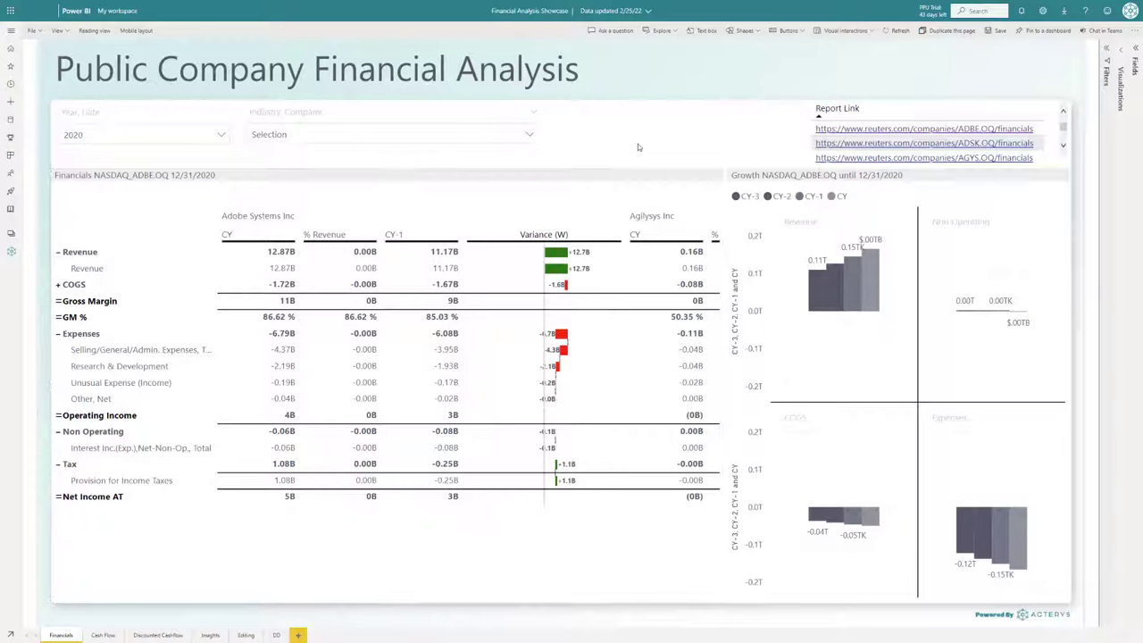
{"action": "left_click", "coordinate": [261, 217]}
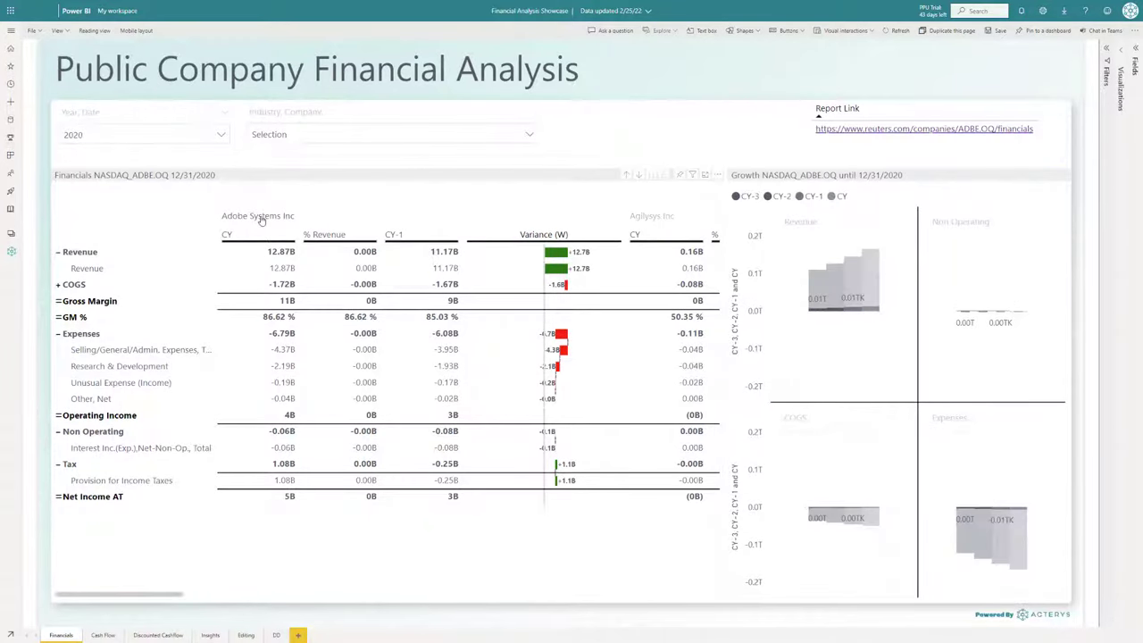
Open Adobe's ADBE financials on Reuters, scroll the statements, and move the browser aside
{"action": "left_click", "coordinate": [924, 129]}
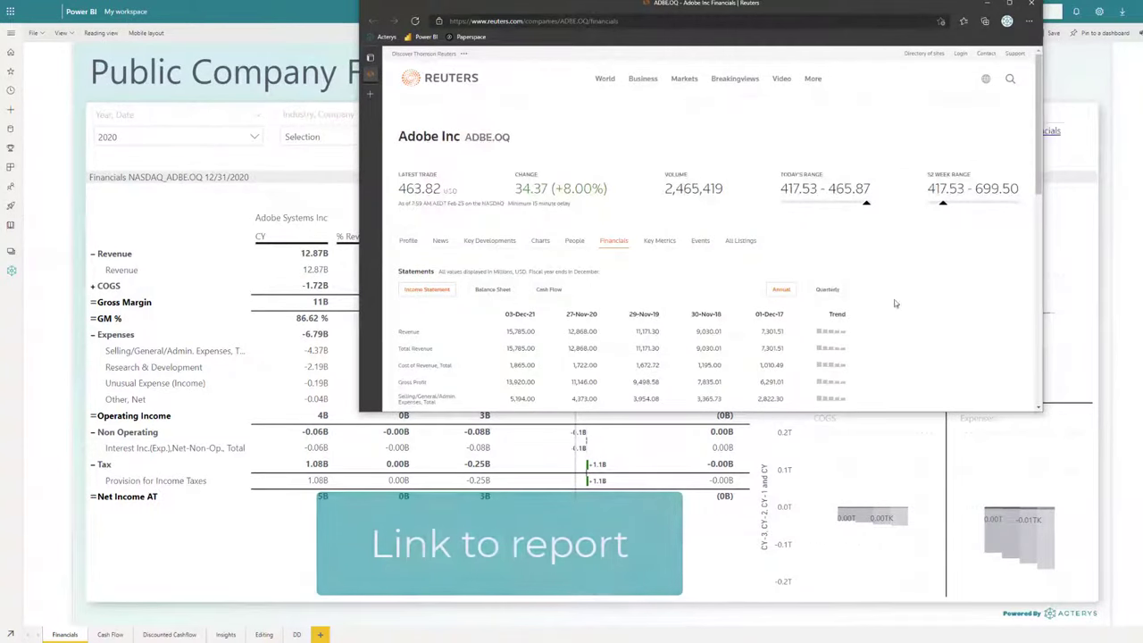
{"action": "scroll", "coordinate": [893, 301], "scroll_direction": "down", "scroll_amount": 3}
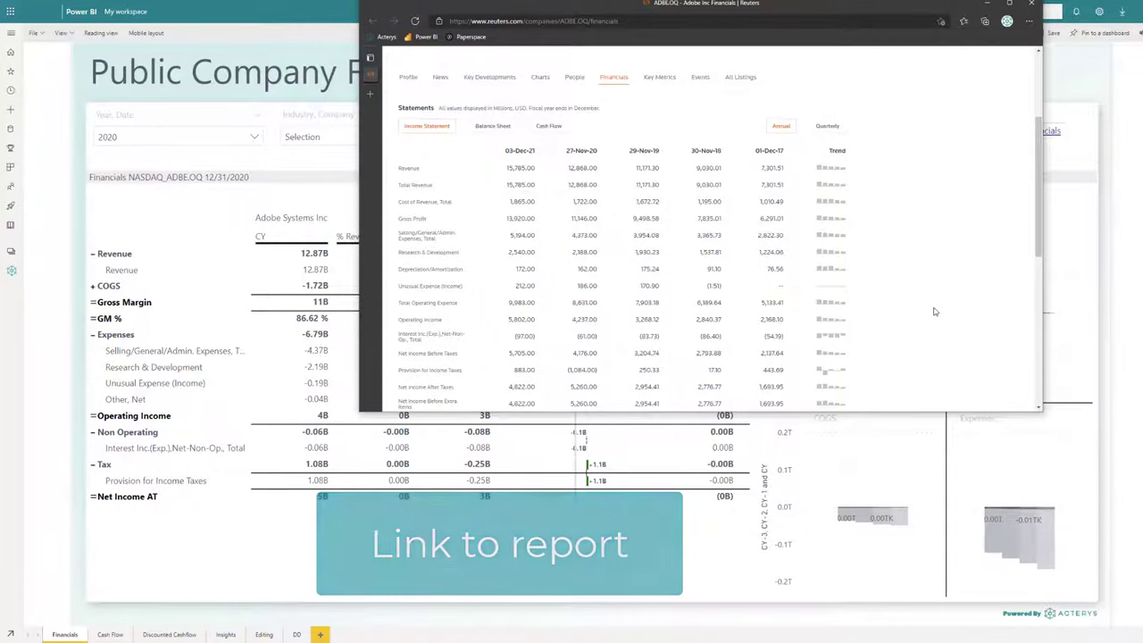
{"action": "scroll", "coordinate": [935, 311], "scroll_direction": "up", "scroll_amount": 3}
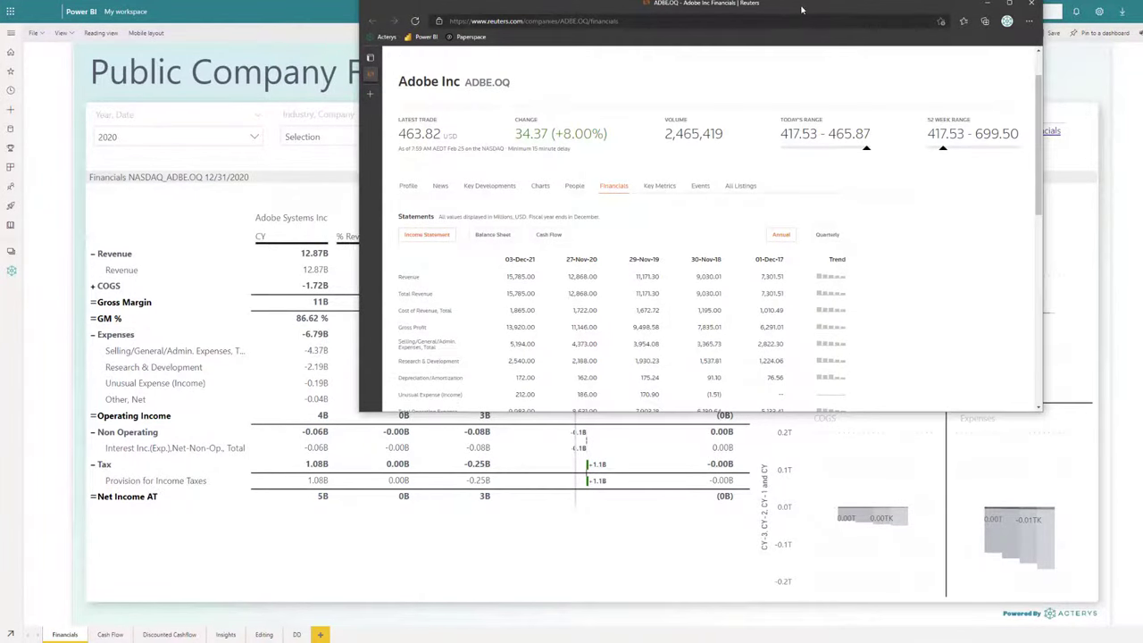
{"action": "left_click_drag", "start_coordinate": [802, 9], "coordinate": [865, 36]}
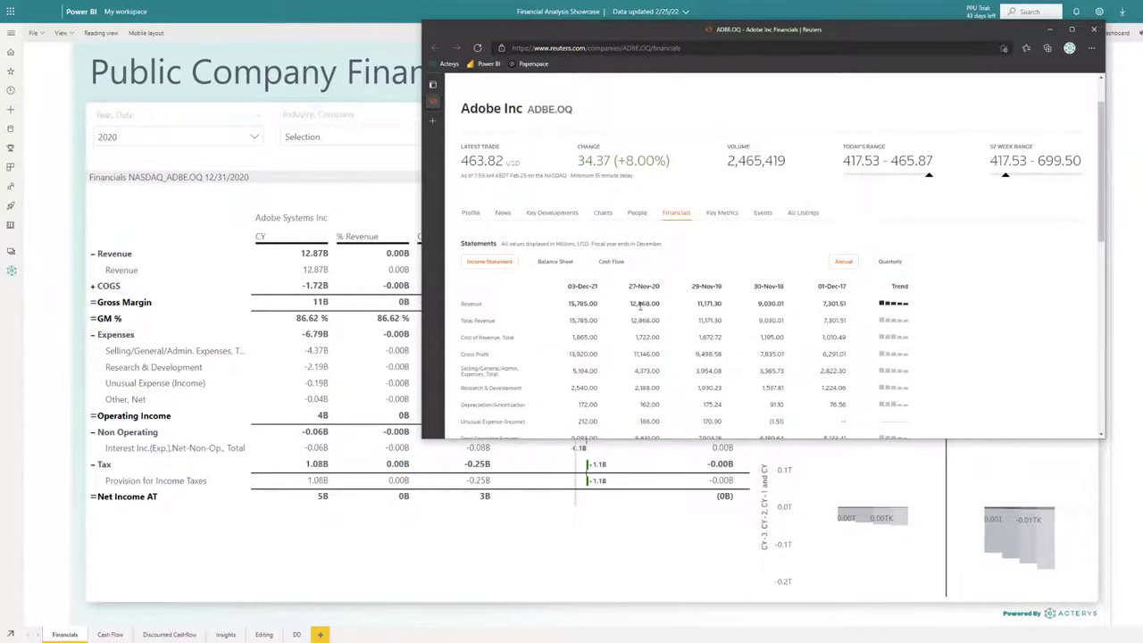
Close the Reuters window and go to the Cash Flow Analysis page, checking the Industry, Company slicer
{"action": "left_click", "coordinate": [109, 635]}
{"action": "left_click", "coordinate": [109, 634]}
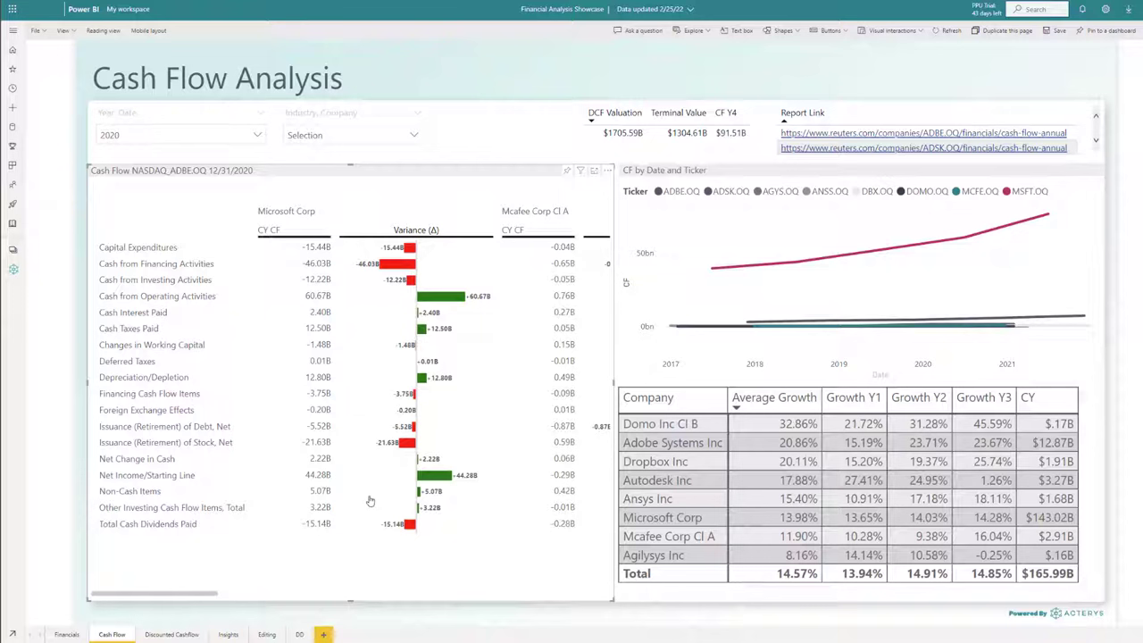
{"action": "left_click", "coordinate": [416, 135]}
{"action": "left_click", "coordinate": [458, 130]}
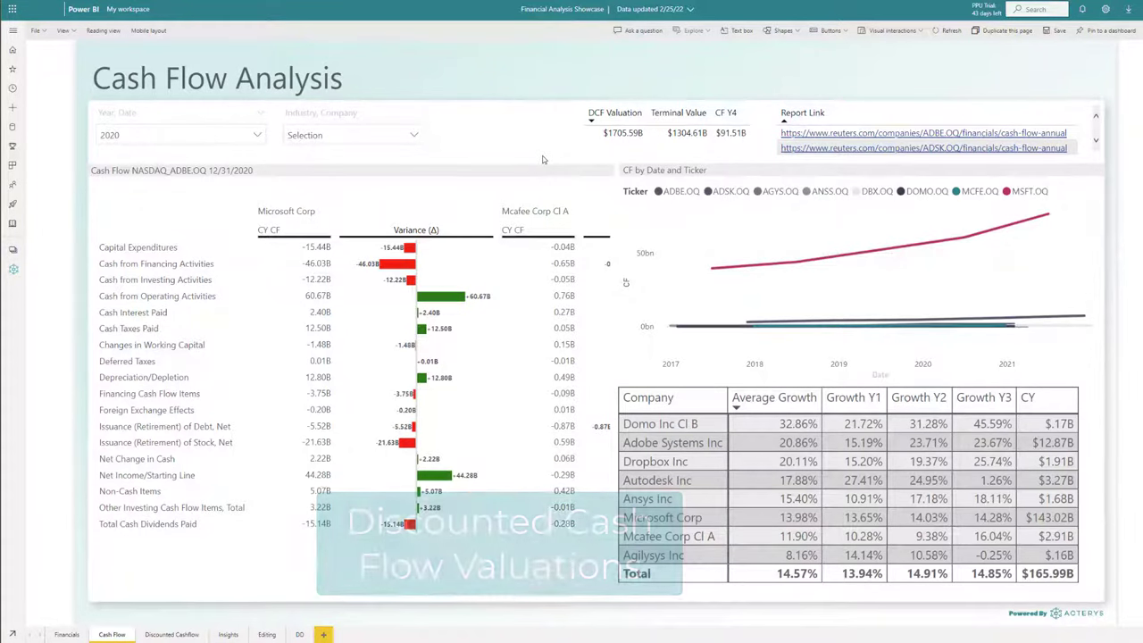
Cross-filter the Cash Flow page to Microsoft Corp, giving a DCF Valuation of $1459.56B
{"action": "left_click", "coordinate": [302, 212]}
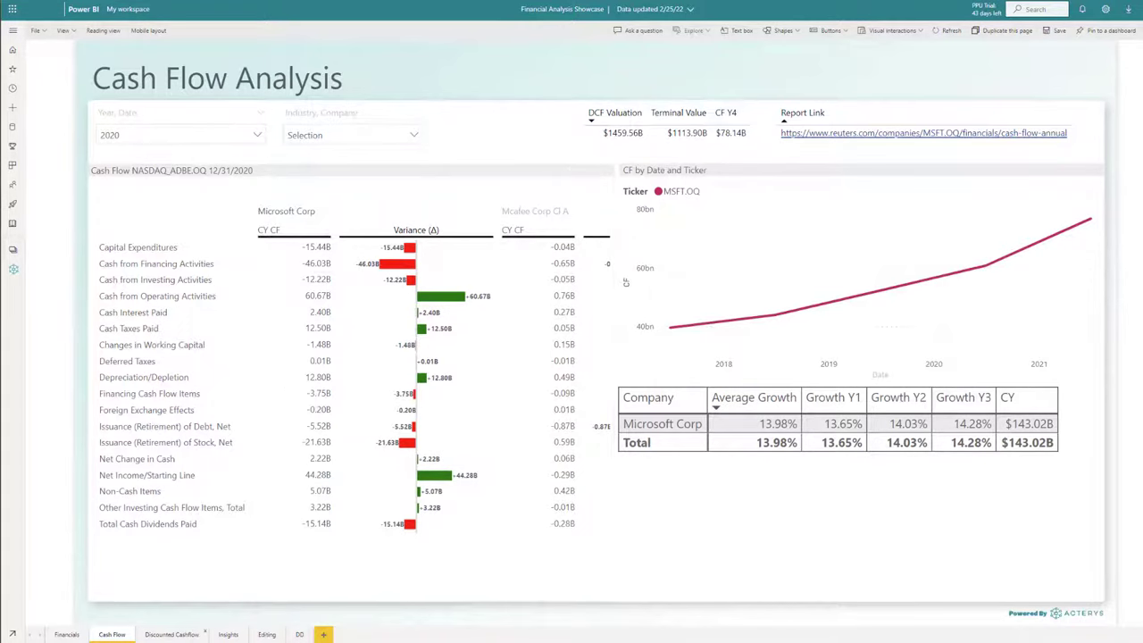
View the Discounted Cashflow page, then move on to the Insights page
{"action": "left_click", "coordinate": [170, 636]}
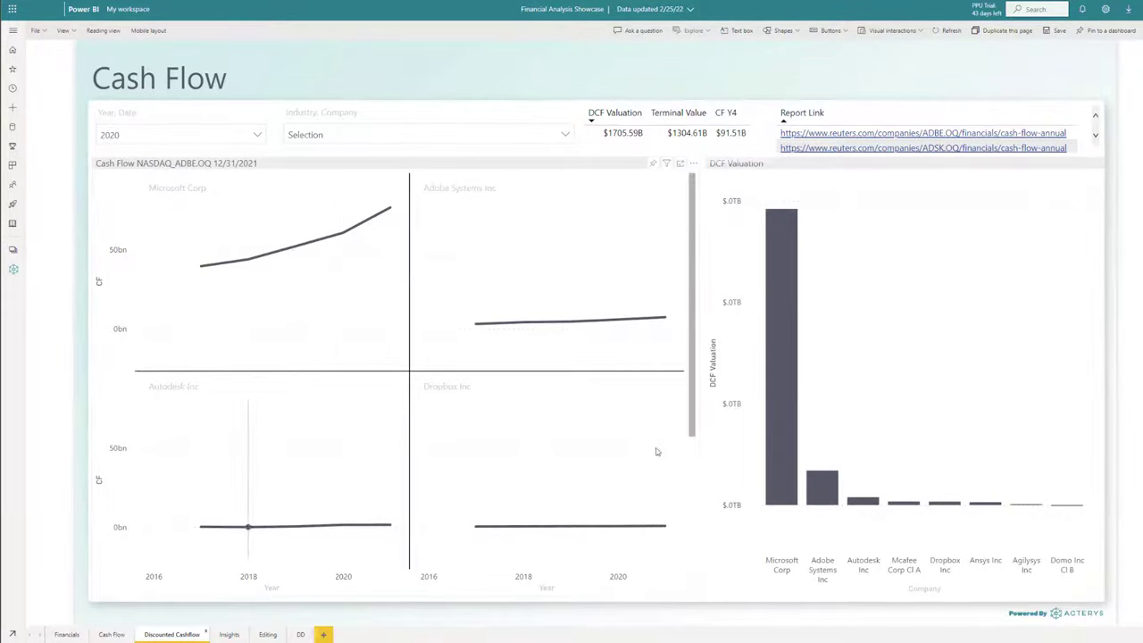
{"action": "left_click", "coordinate": [230, 634]}
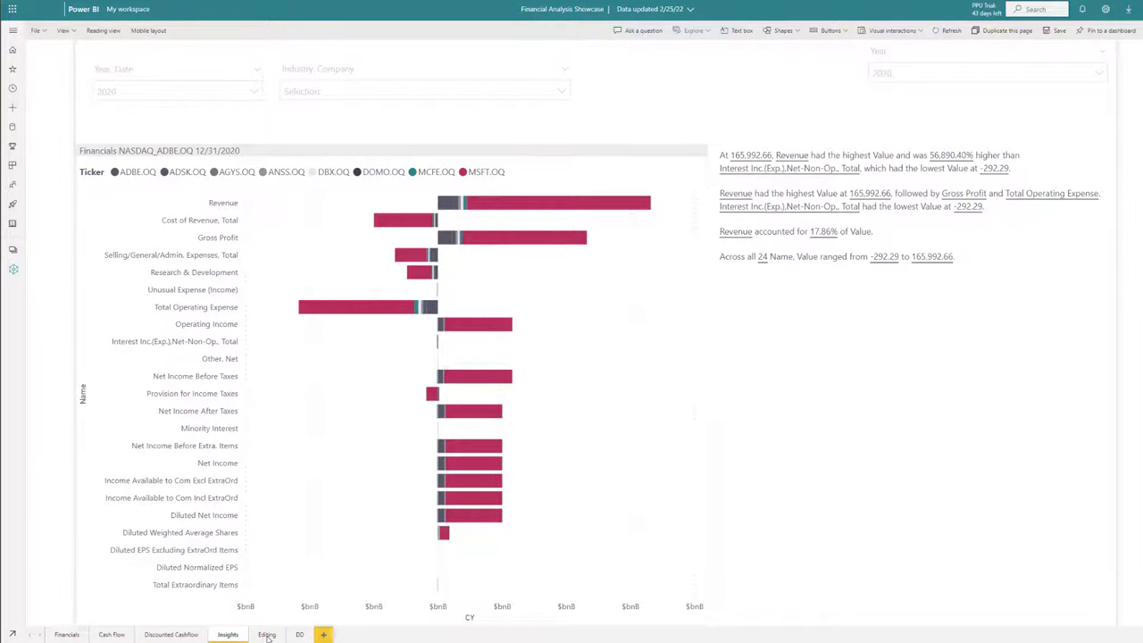
Go to the Editing page to view the PBID_Metrics Edit Report Structure table
{"action": "left_click", "coordinate": [267, 635]}
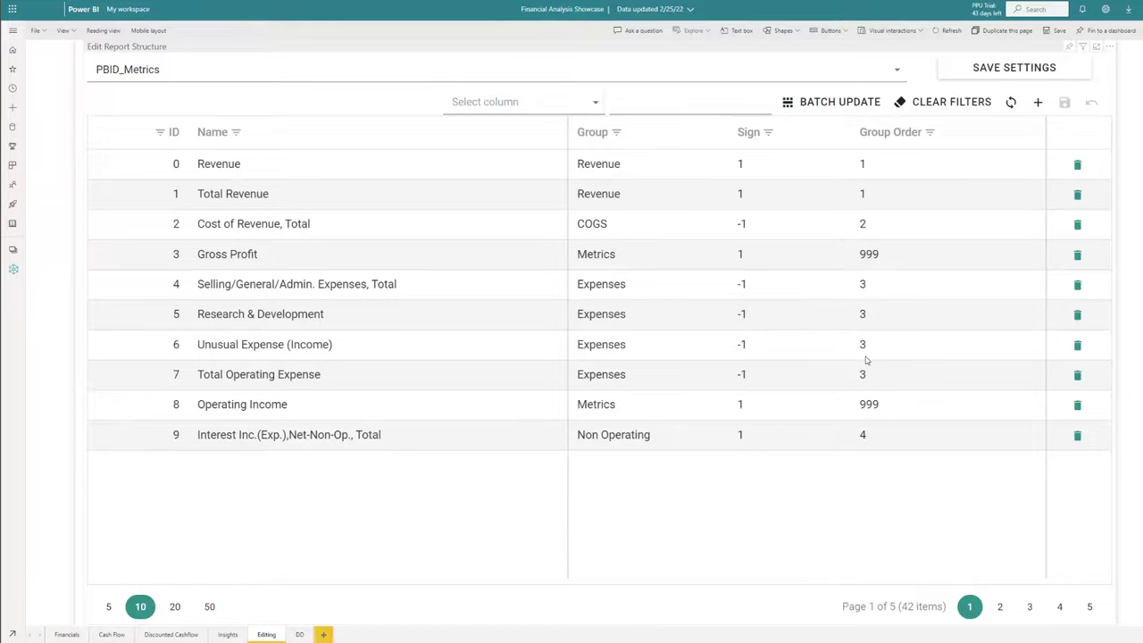
{"action": "left_click", "coordinate": [743, 286]}
{"action": "left_click", "coordinate": [750, 253]}
{"action": "left_click", "coordinate": [755, 223]}
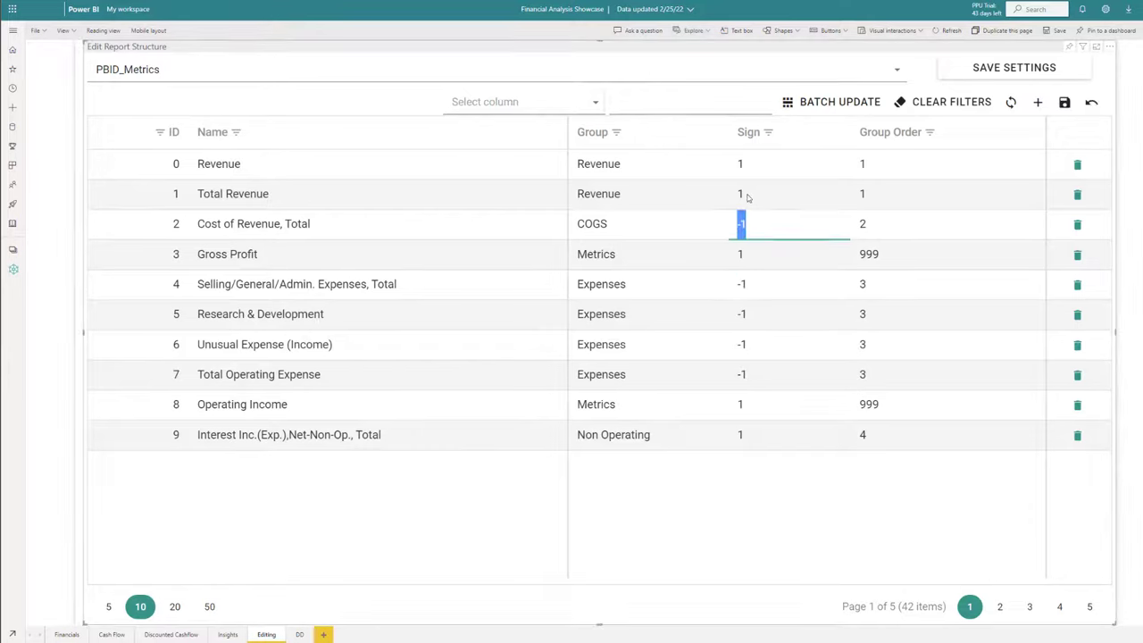
{"action": "left_click", "coordinate": [748, 196]}
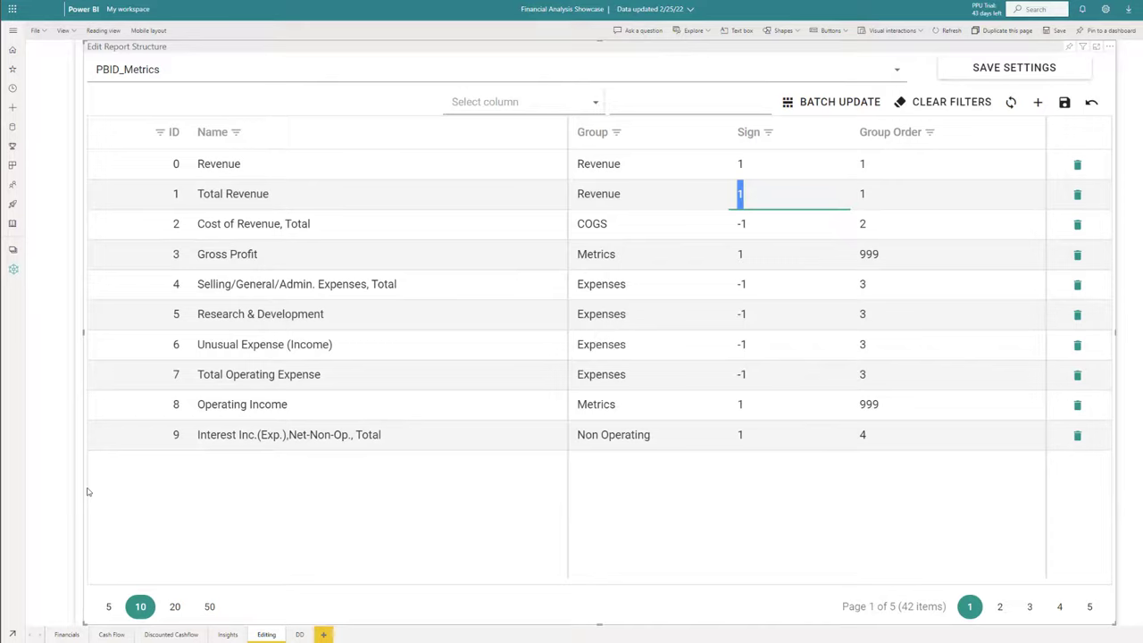
{"action": "left_click", "coordinate": [61, 636]}
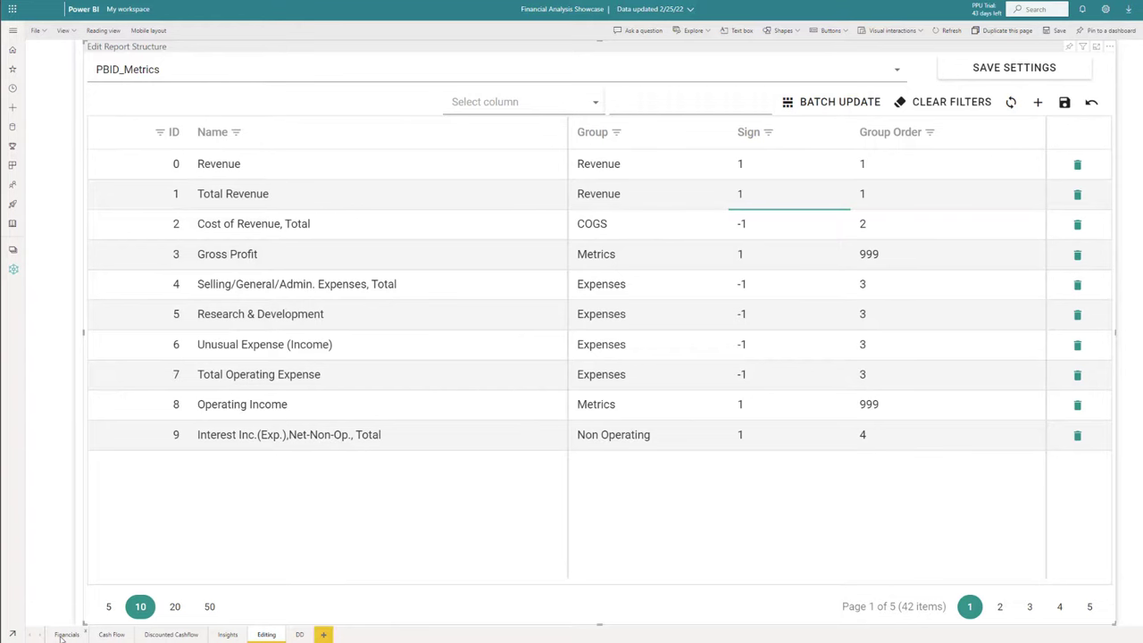
Return to the Financials page showing the Public Company Financial Analysis table
{"action": "left_click", "coordinate": [63, 634]}
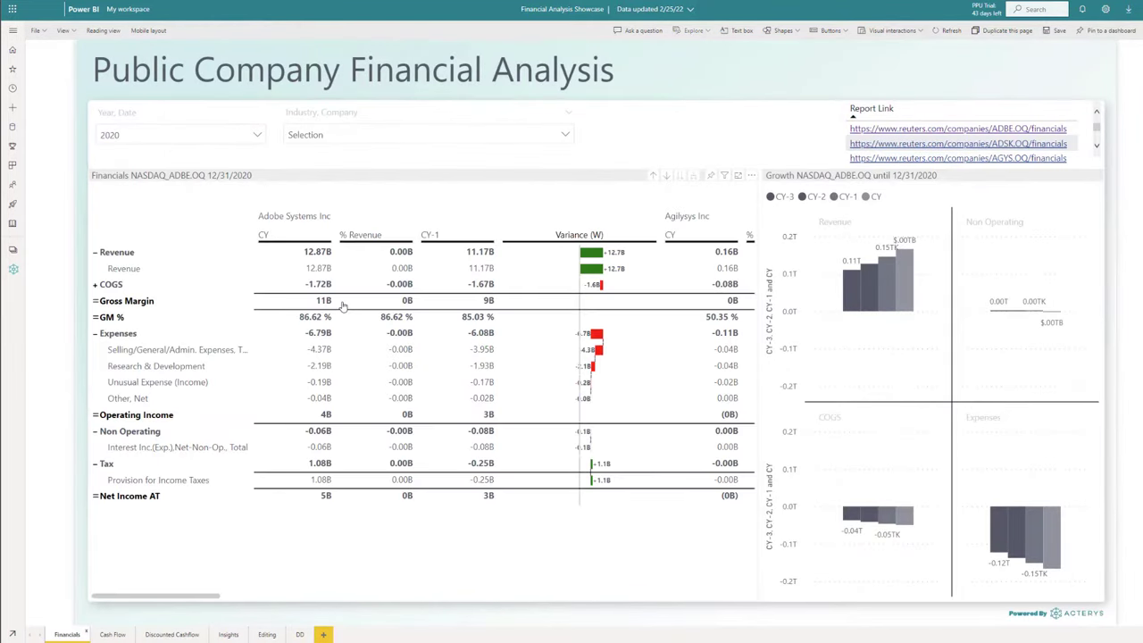